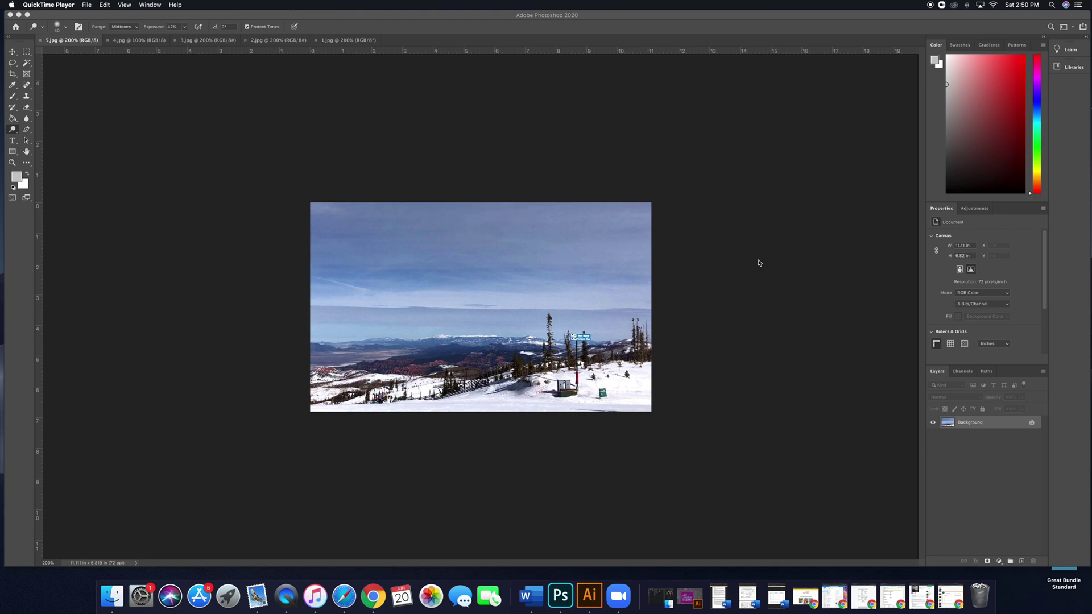
Look through the open photos from 2.jpg to 4.jpg and return to the snowy landscape 5.jpg.
left_click(329, 44)
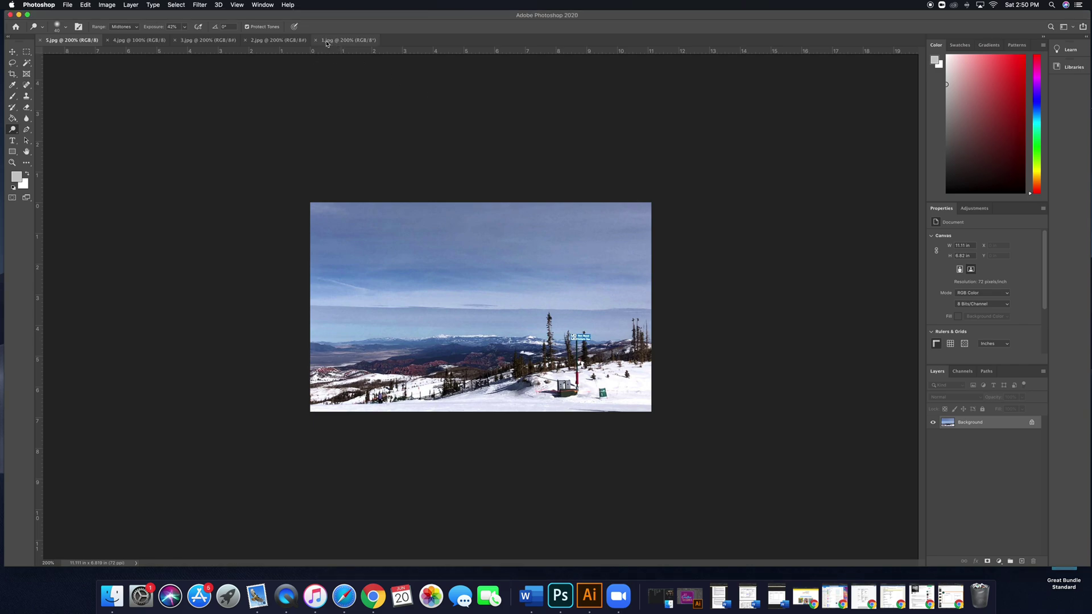
left_click(344, 40)
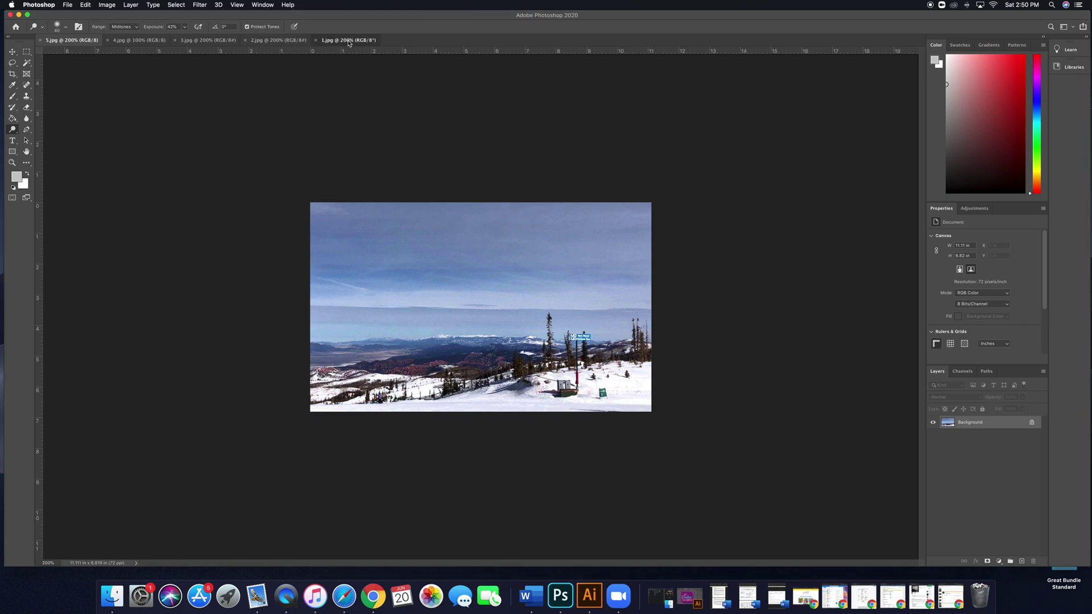
left_click(266, 41)
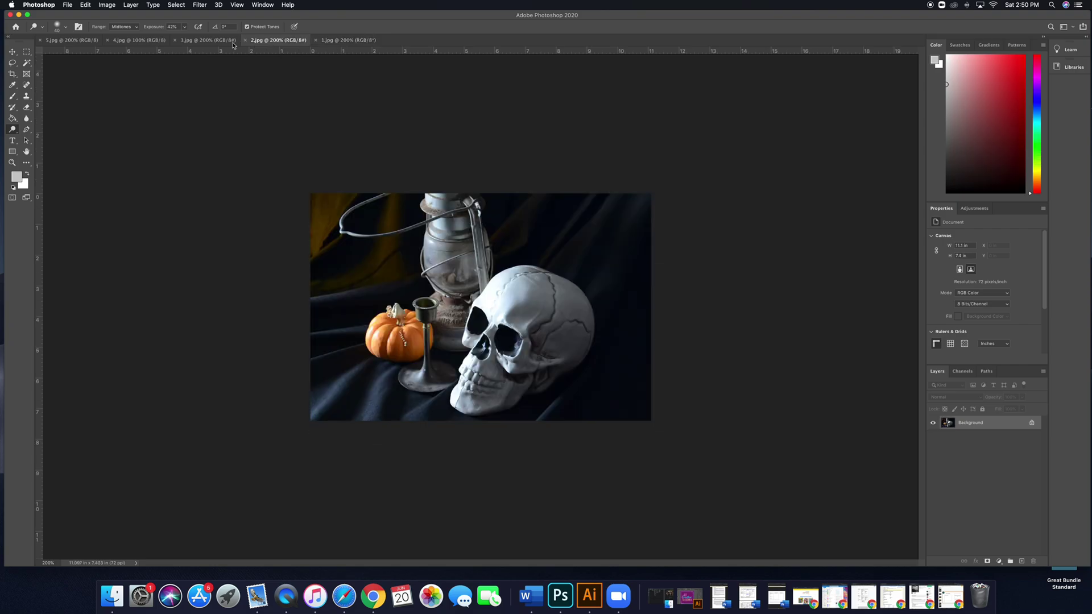
left_click(197, 42)
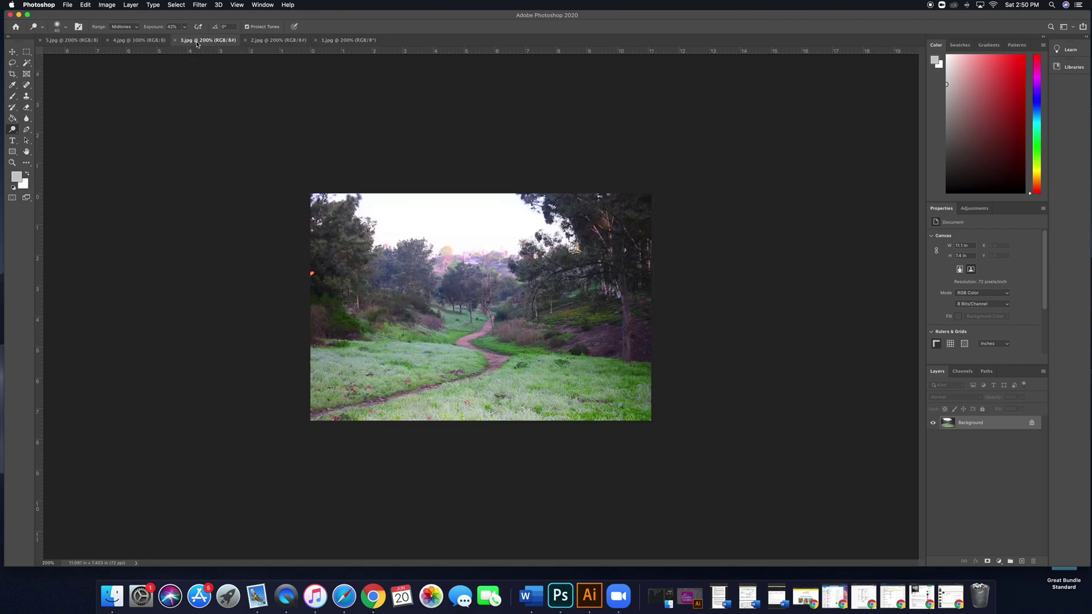
left_click(137, 41)
left_click(67, 41)
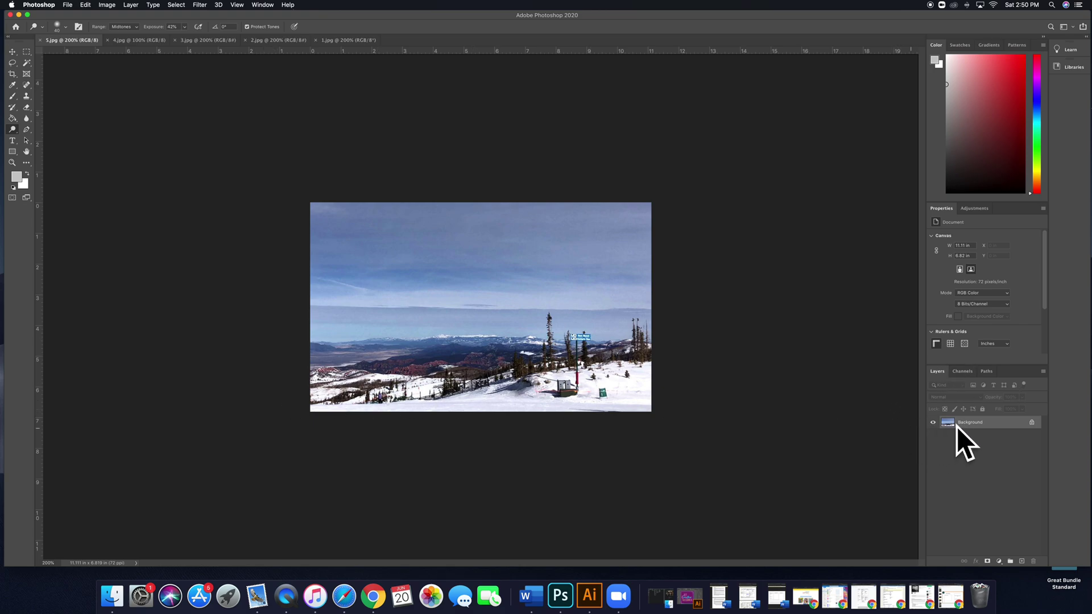
left_click(261, 6)
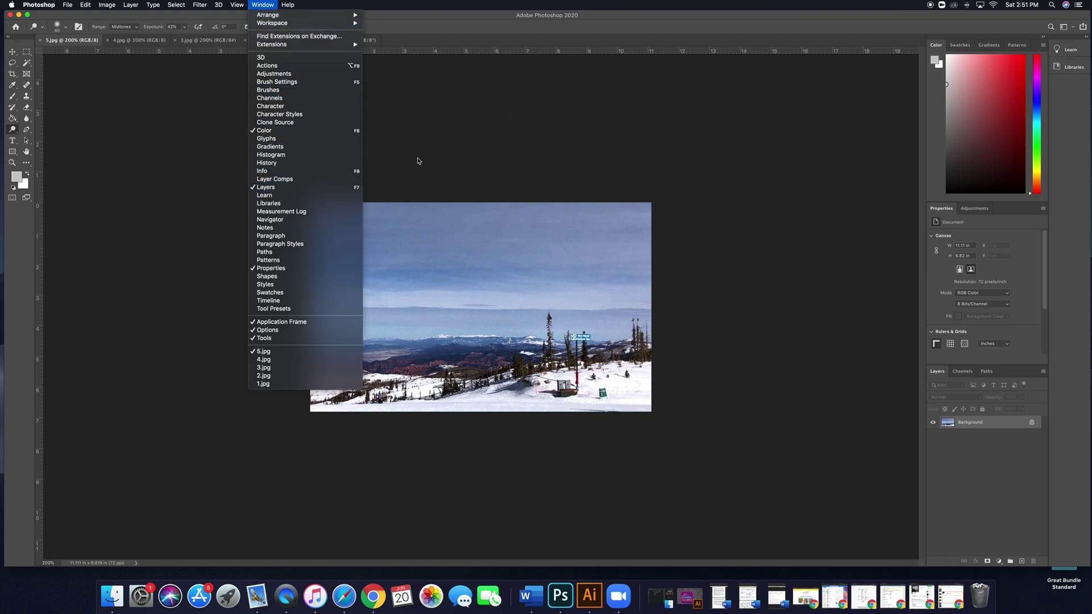
left_click(449, 28)
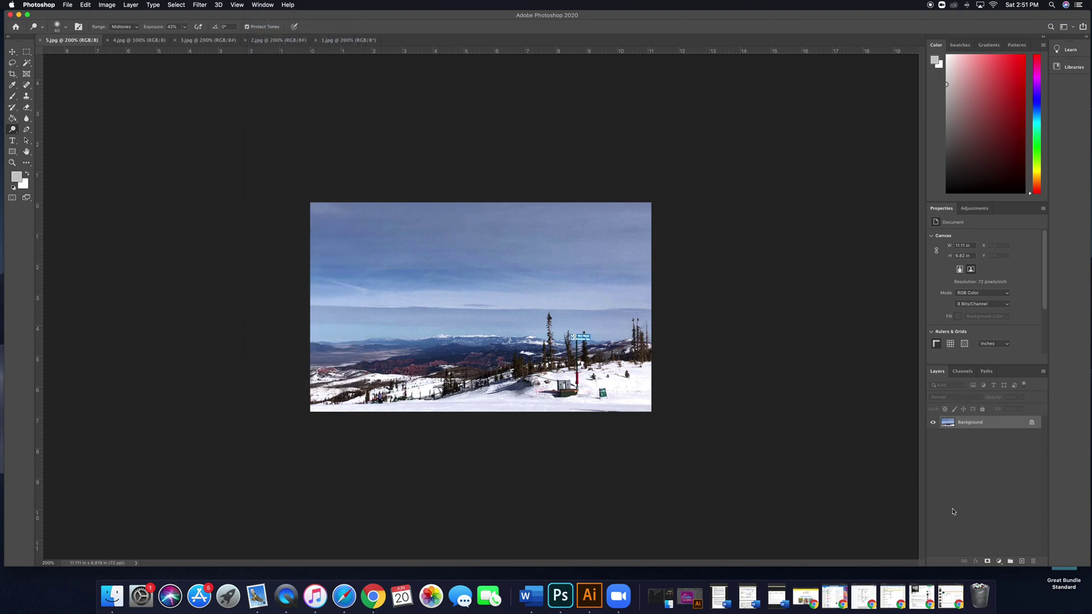
Add a Black & White adjustment layer to the snowy landscape and toggle its visibility to compare with the original.
left_click(1000, 562)
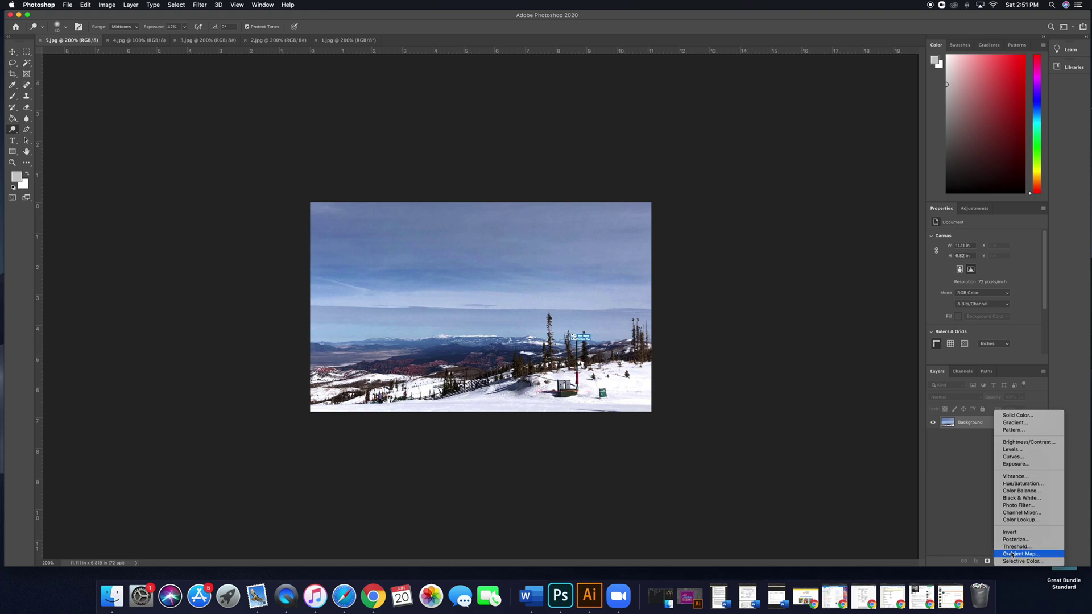
left_click(1023, 500)
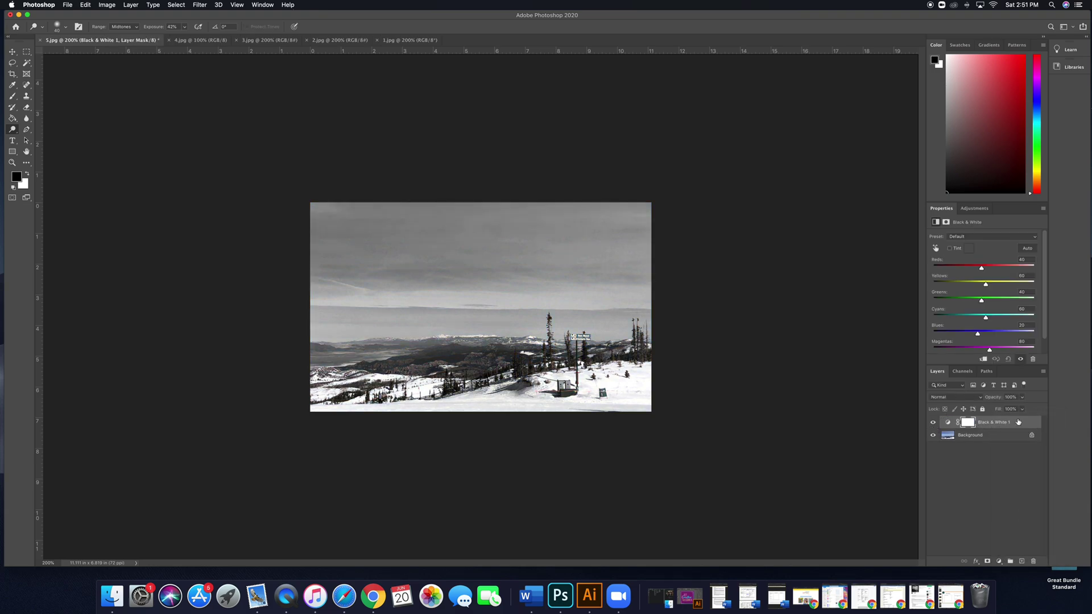
left_click(933, 422)
left_click(933, 422)
Try the Blue Filter preset on the Black & White adjustment, and settle on the Darker preset.
left_click(974, 238)
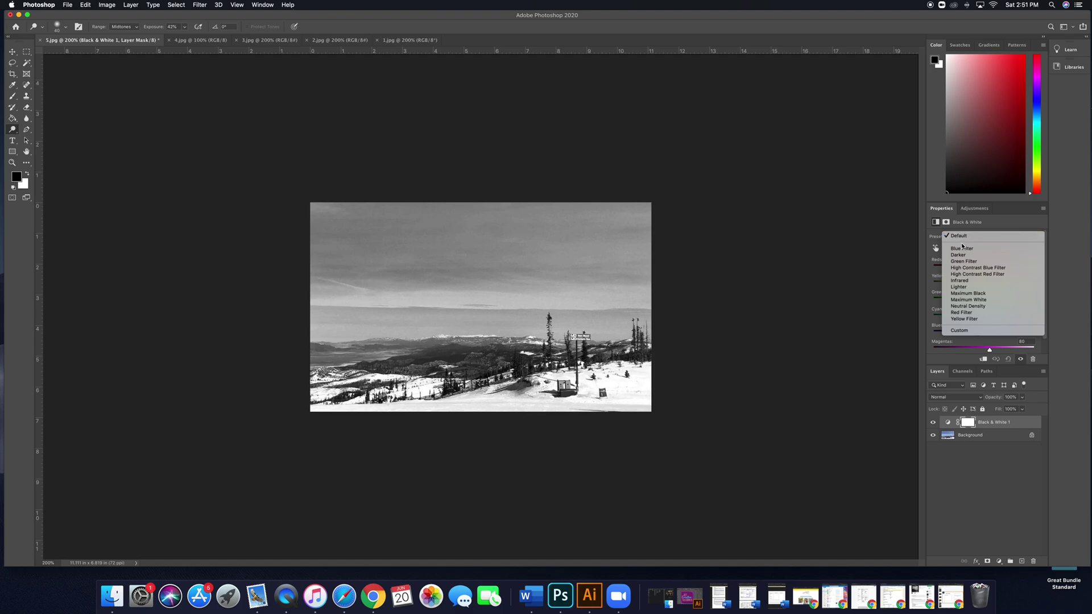
left_click(962, 248)
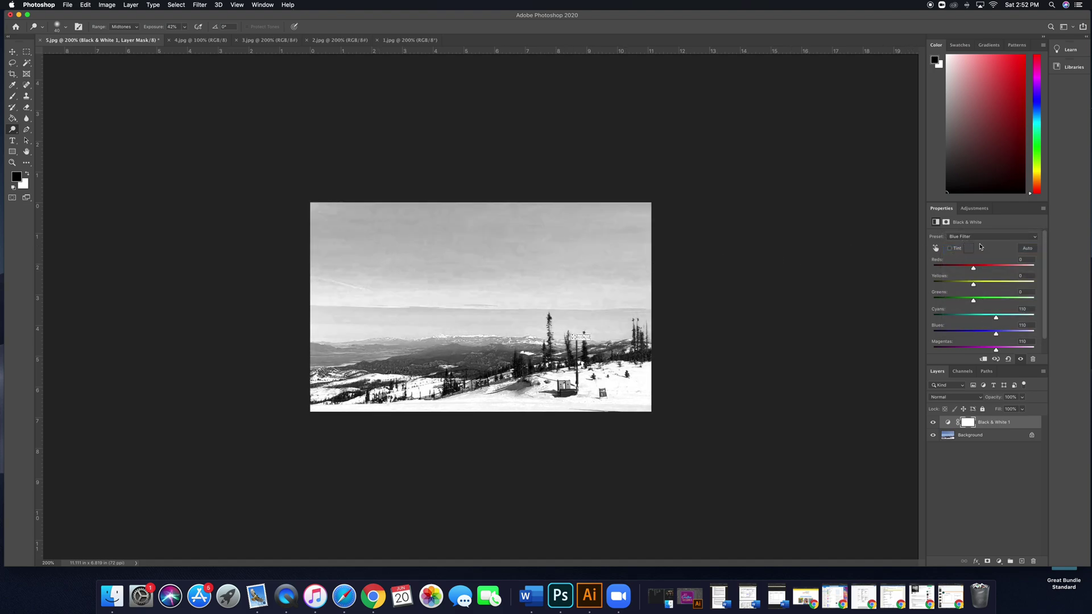
left_click(955, 238)
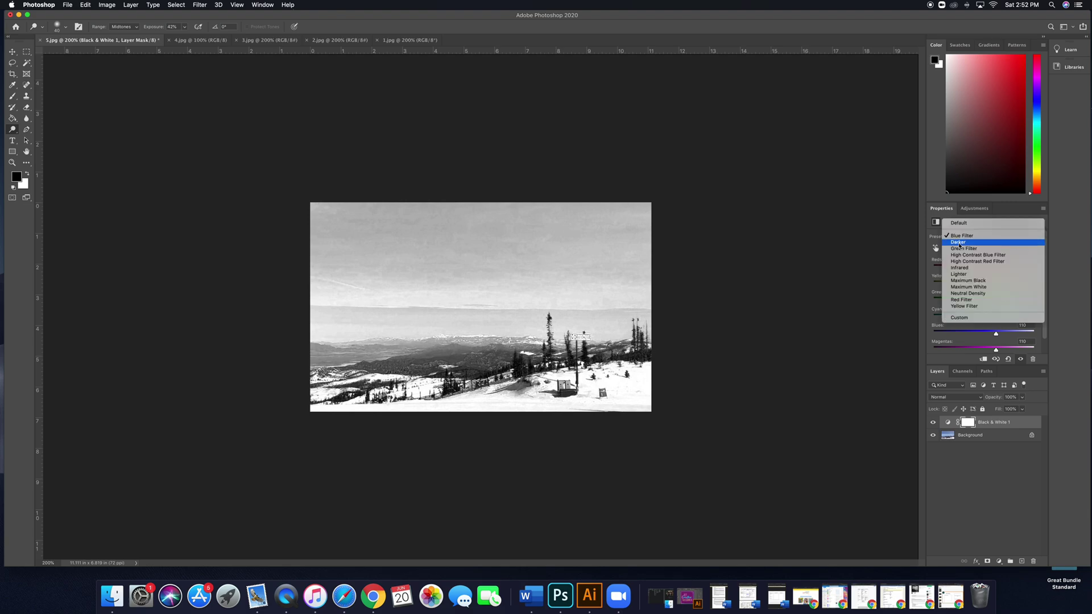
left_click(960, 242)
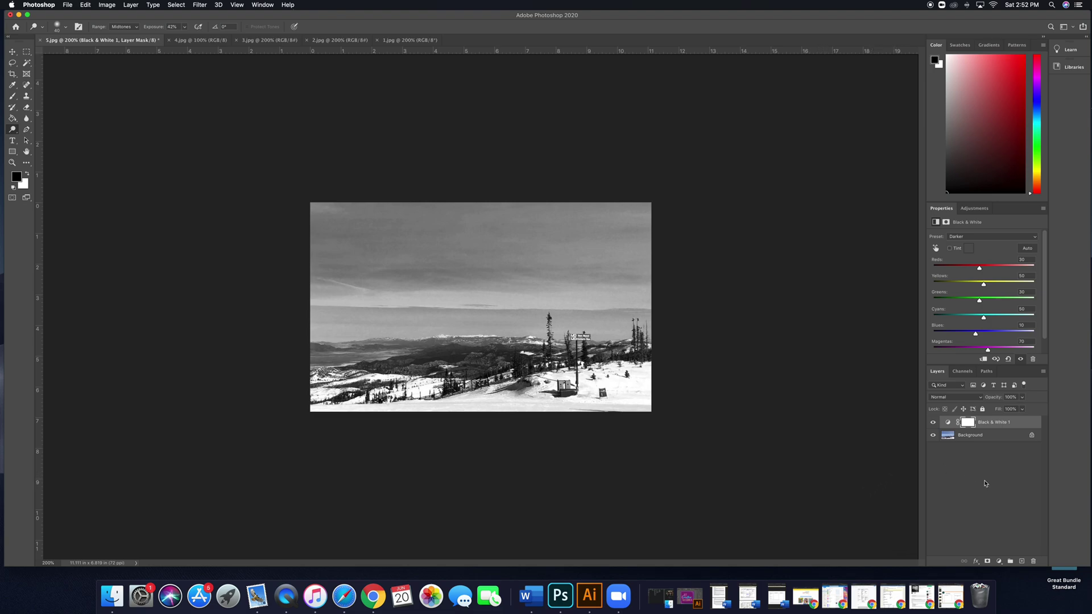
Add a Photo Filter adjustment layer above the Black & White layer and set its filter to Sepia.
left_click(999, 562)
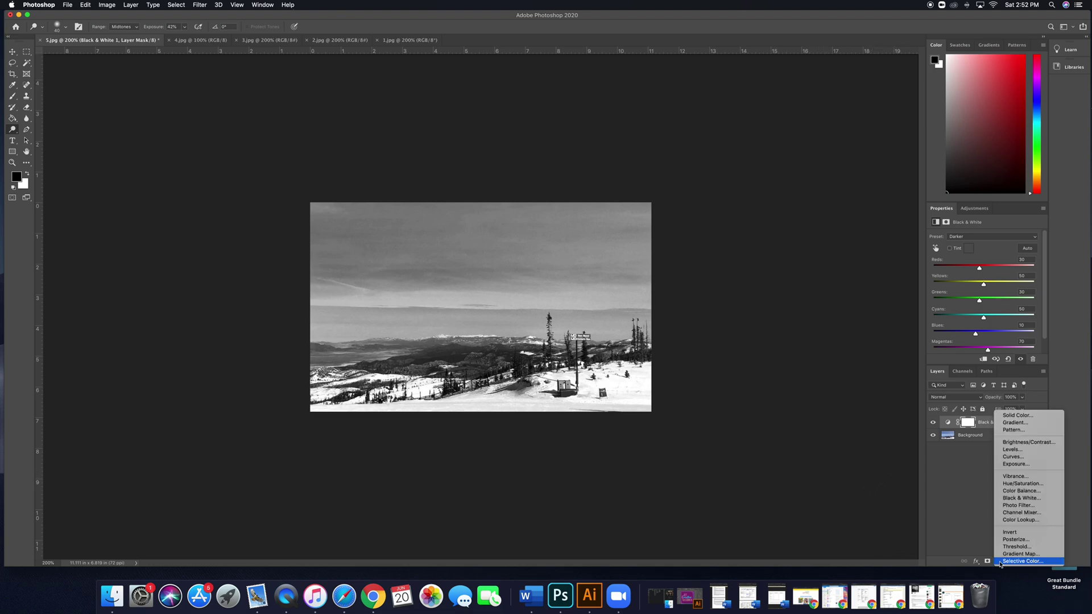
left_click(1009, 506)
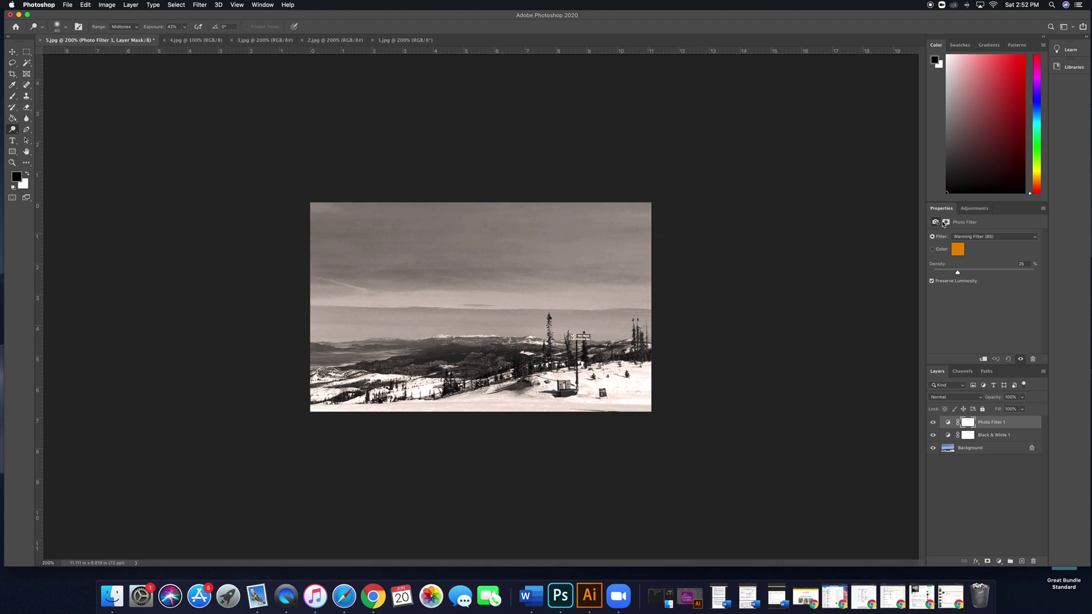
left_click(1006, 237)
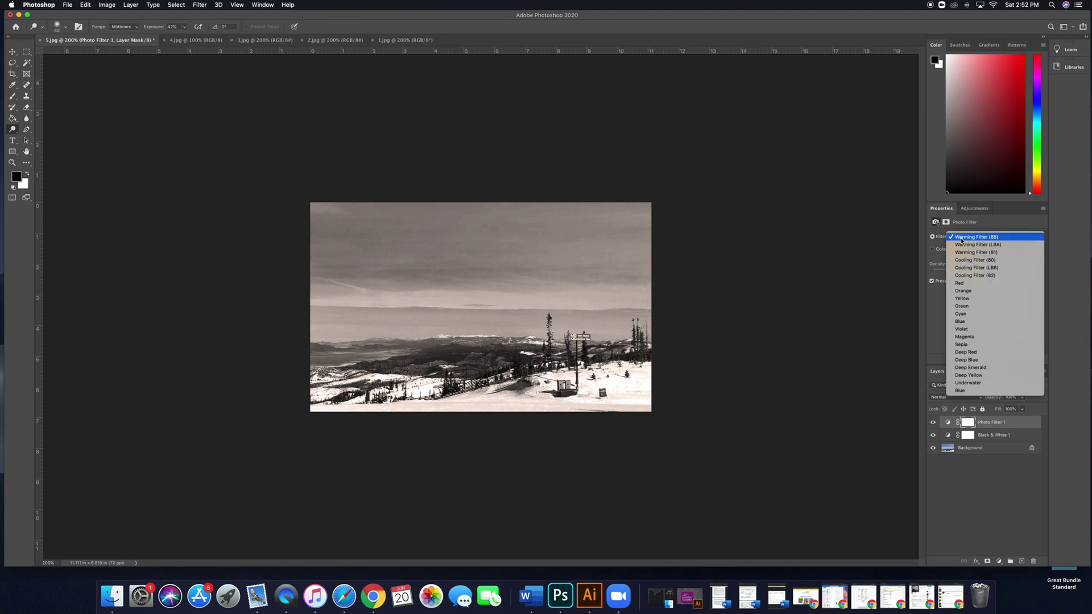
left_click(960, 345)
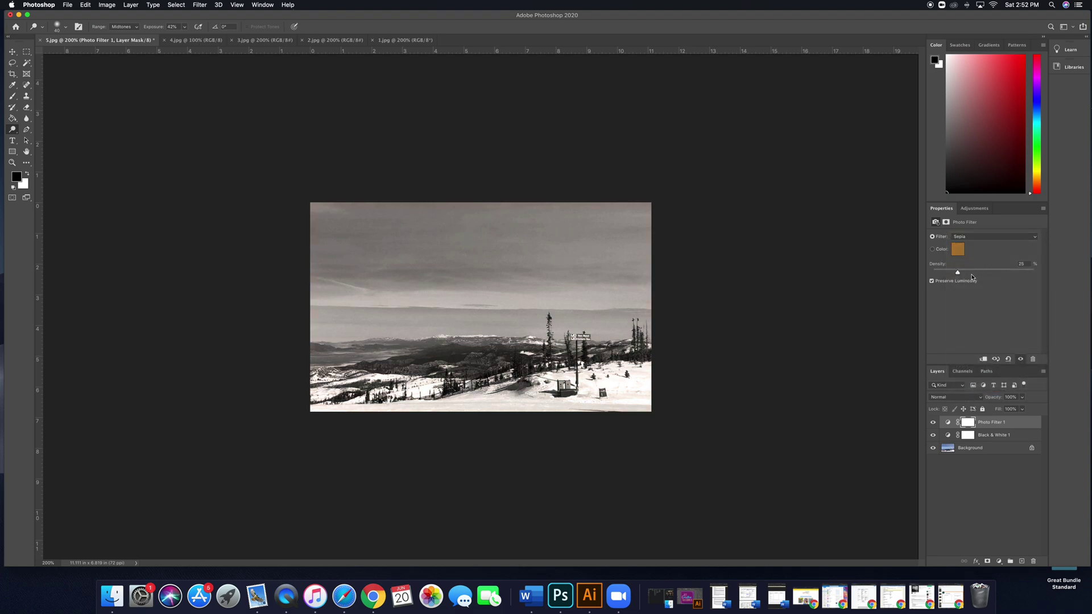
Try very low and high densities for the Sepia photo filter, and set the density to 47%.
left_click_drag(959, 274, 933, 273)
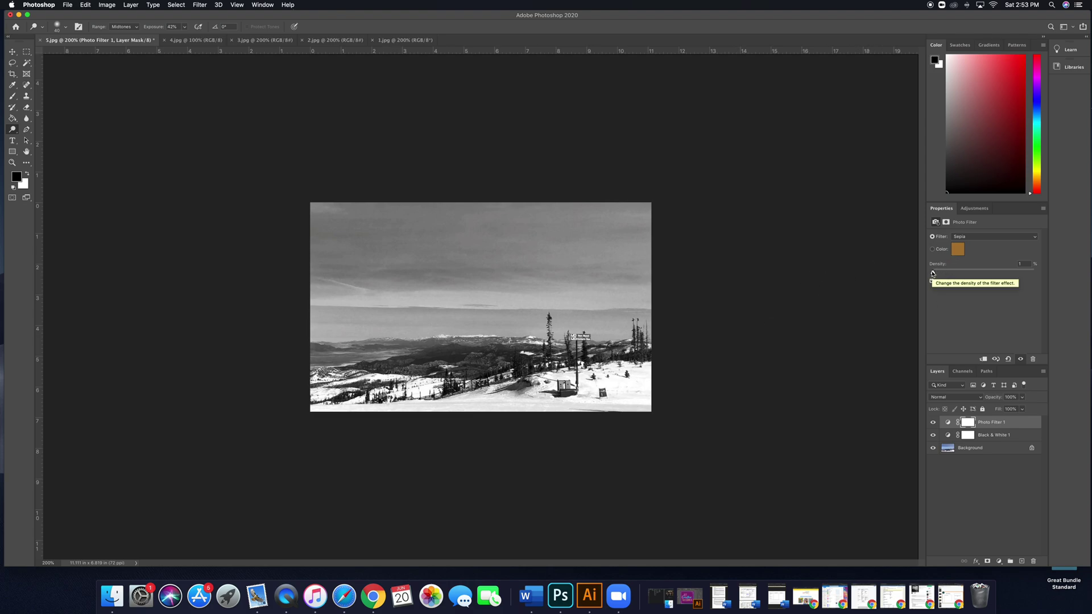
left_click_drag(933, 274, 1019, 273)
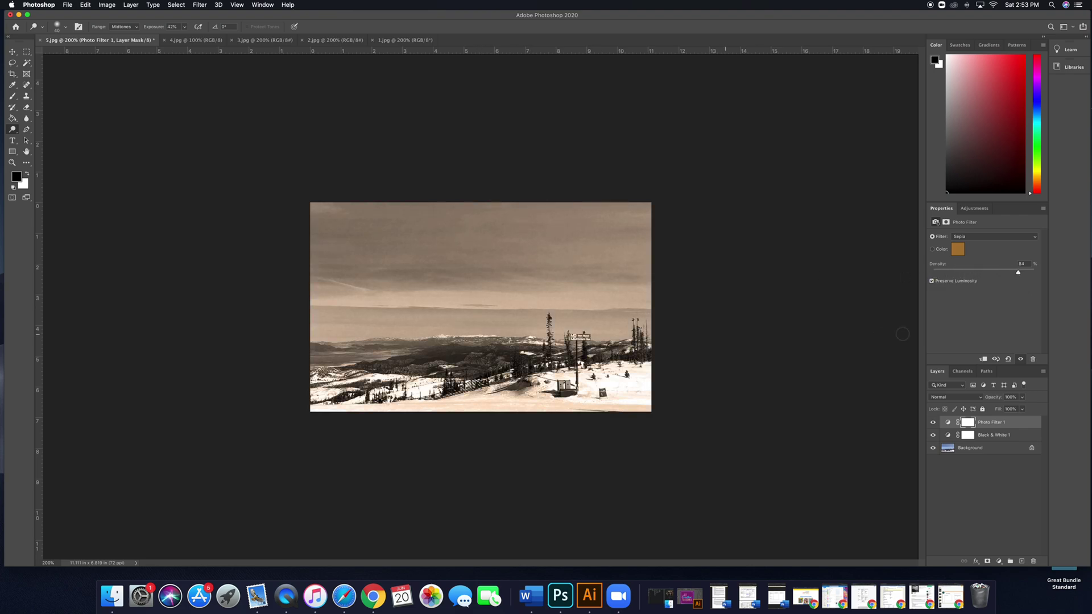
left_click_drag(1018, 274, 980, 275)
Replace the photo filter's color with a custom dark reddish orange.
left_click(958, 251)
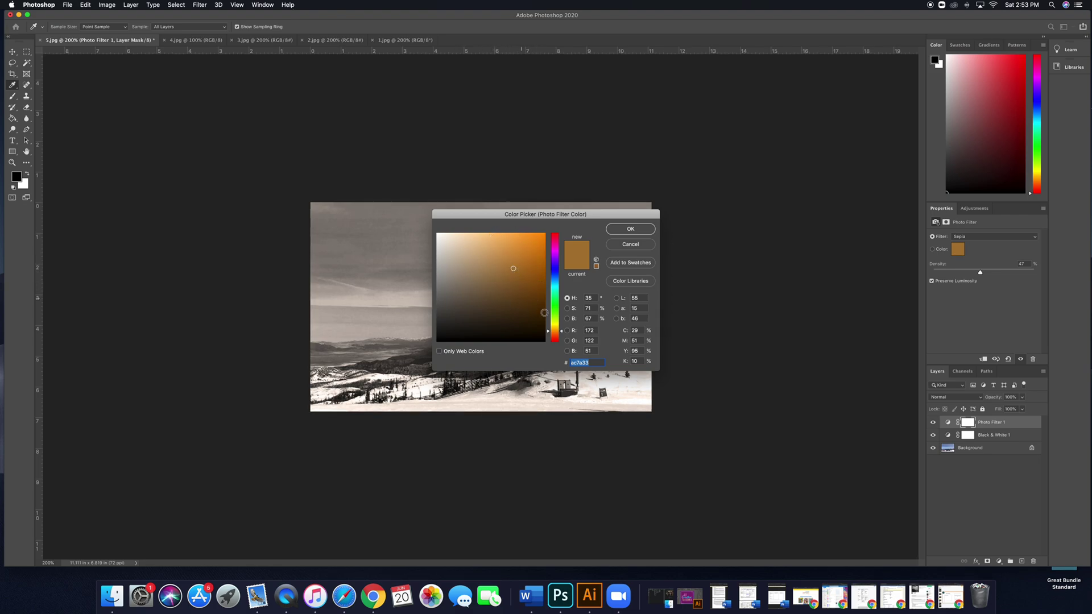
left_click(561, 333)
left_click_drag(561, 335, 561, 334)
mouse_move(514, 271)
left_mouse_down()
mouse_move(520, 278)
mouse_move(509, 266)
mouse_move(500, 289)
mouse_move(509, 269)
mouse_move(447, 269)
mouse_move(449, 307)
mouse_move(475, 328)
left_mouse_up()
left_click_drag(476, 328, 534, 275)
left_click(630, 229)
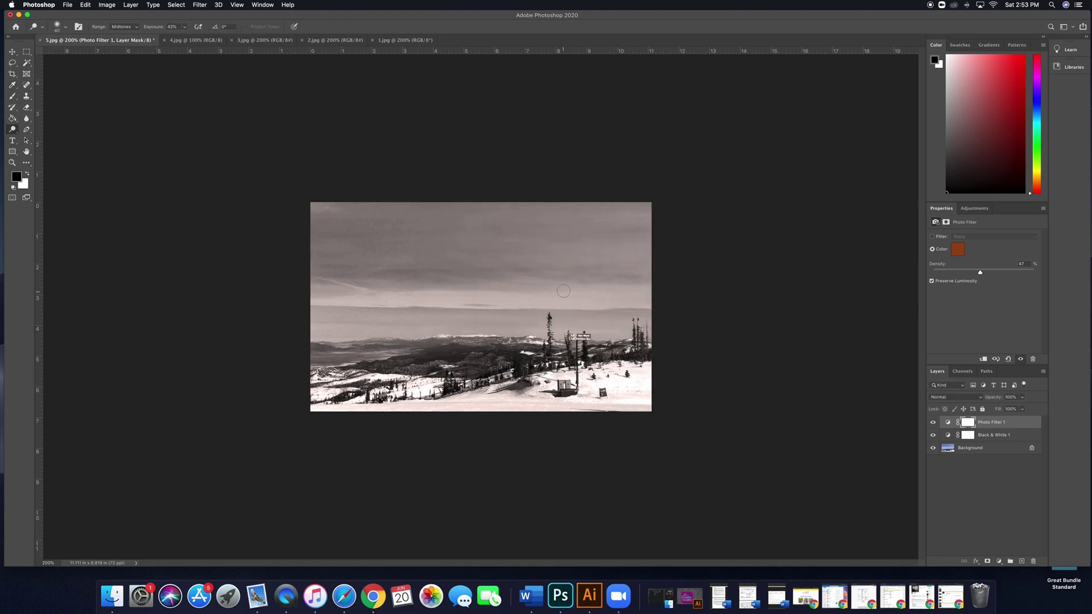
Toggle Preserve Luminosity off and back on to compare, and slightly raise the photo filter's density.
mouse_move(989, 275)
left_mouse_down()
mouse_move(1005, 273)
mouse_move(980, 273)
left_mouse_up()
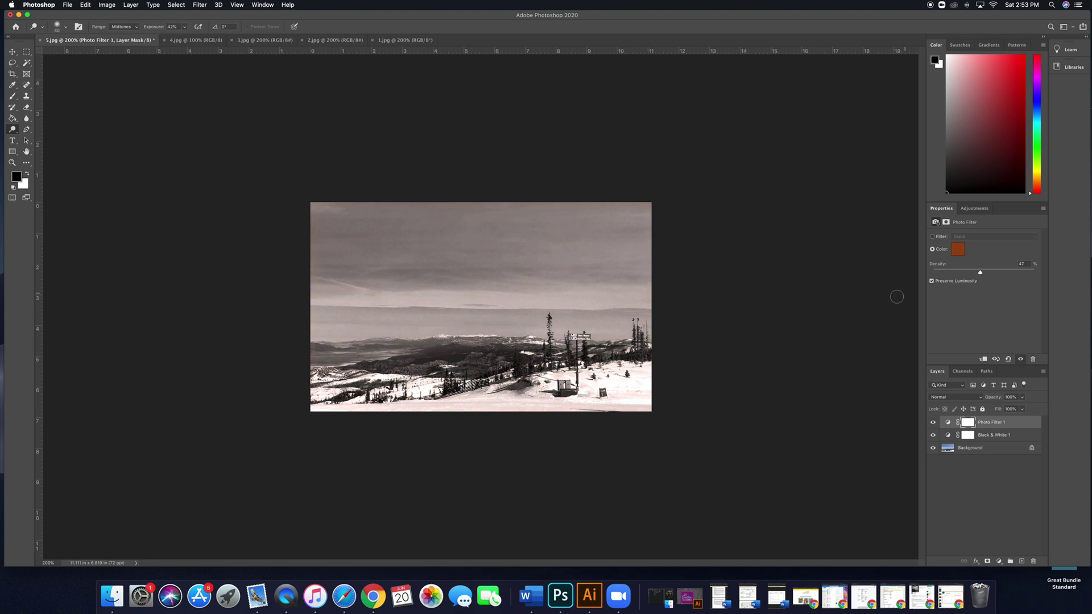
left_click(932, 281)
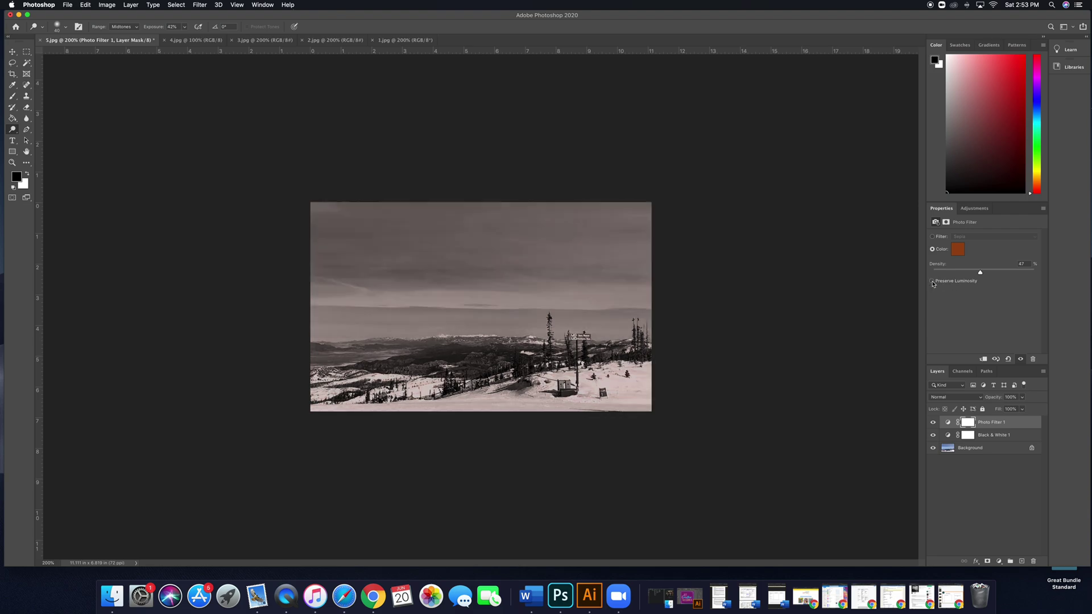
left_click(932, 282)
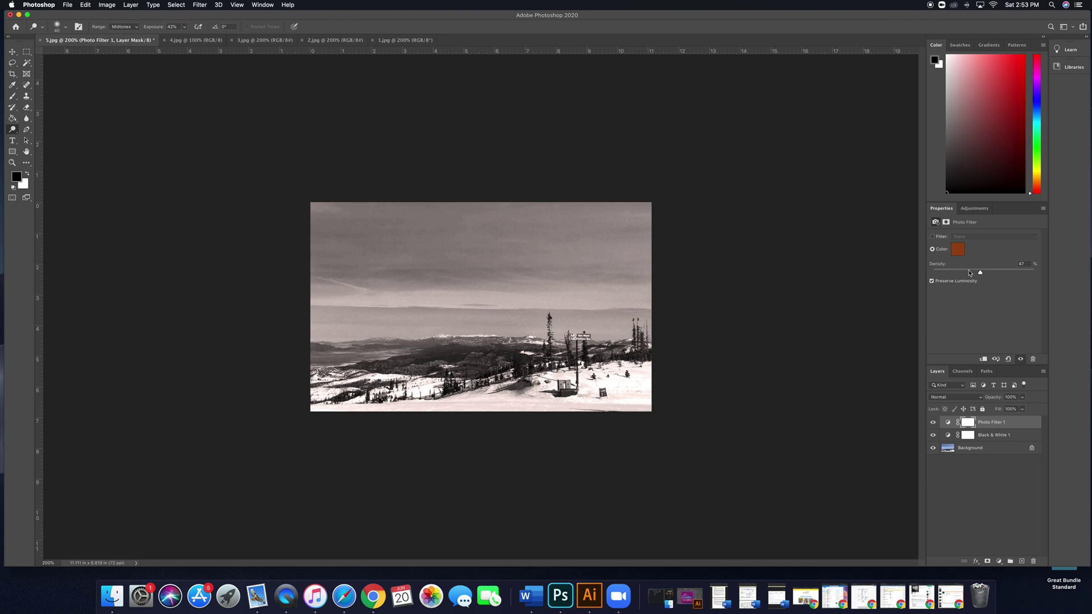
left_click_drag(980, 272, 986, 273)
Add a Black & White adjustment layer with default settings to the tree landscape 1.jpg.
left_click(385, 40)
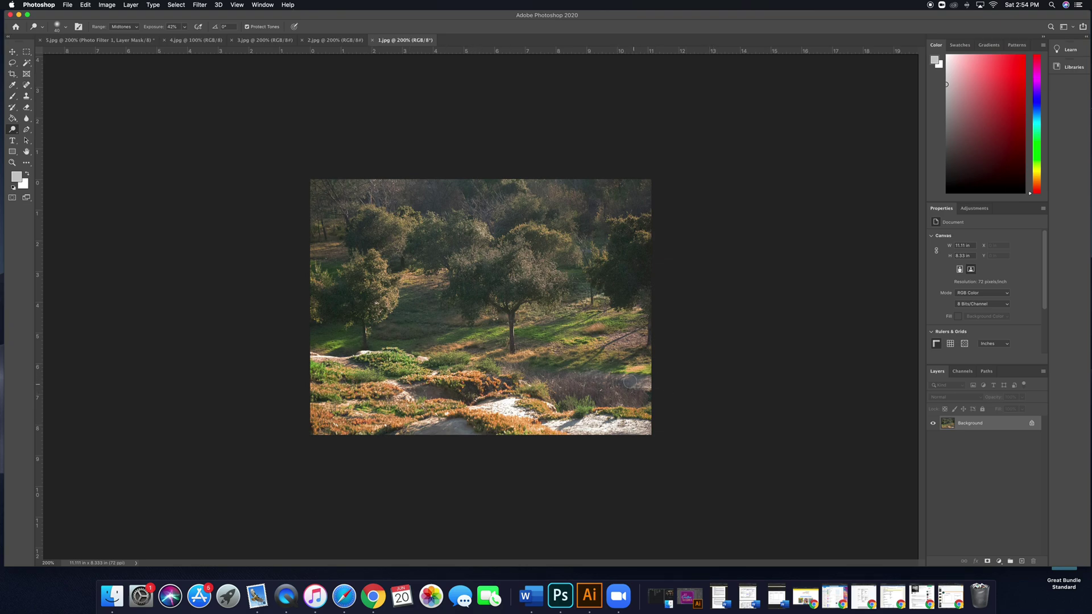
left_click(999, 562)
left_click(1013, 498)
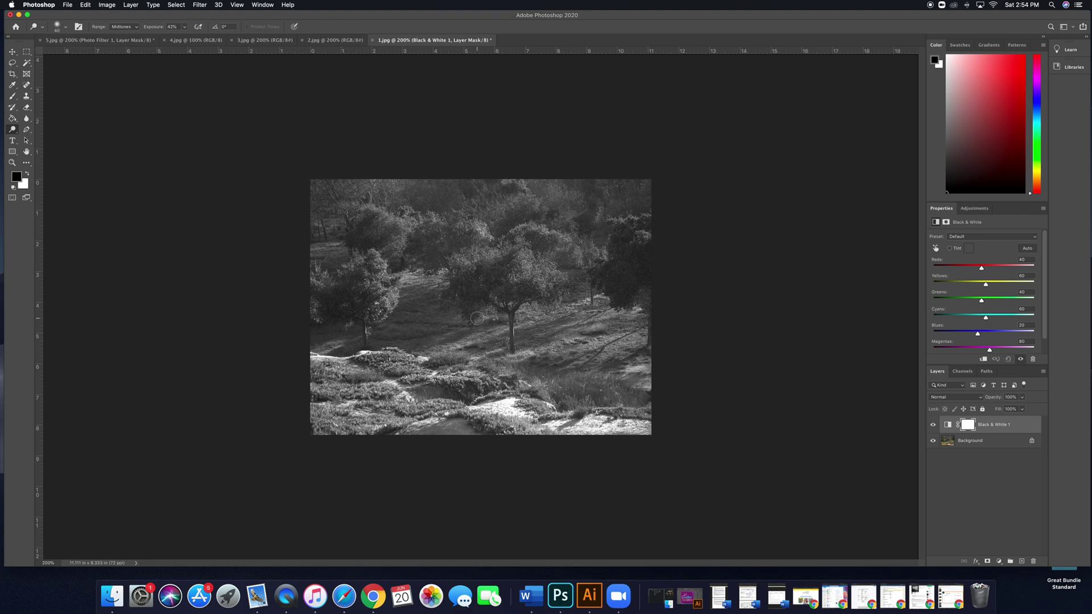
Add a Black & White adjustment layer with default settings to the skull still life 2.jpg.
left_click(331, 41)
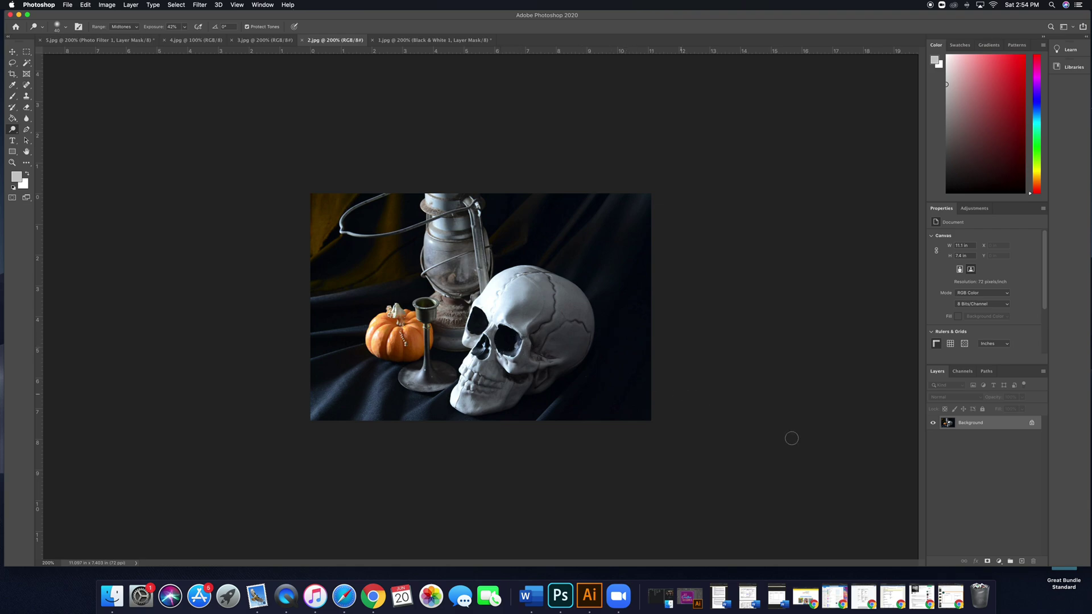
left_click(999, 562)
left_click(1015, 499)
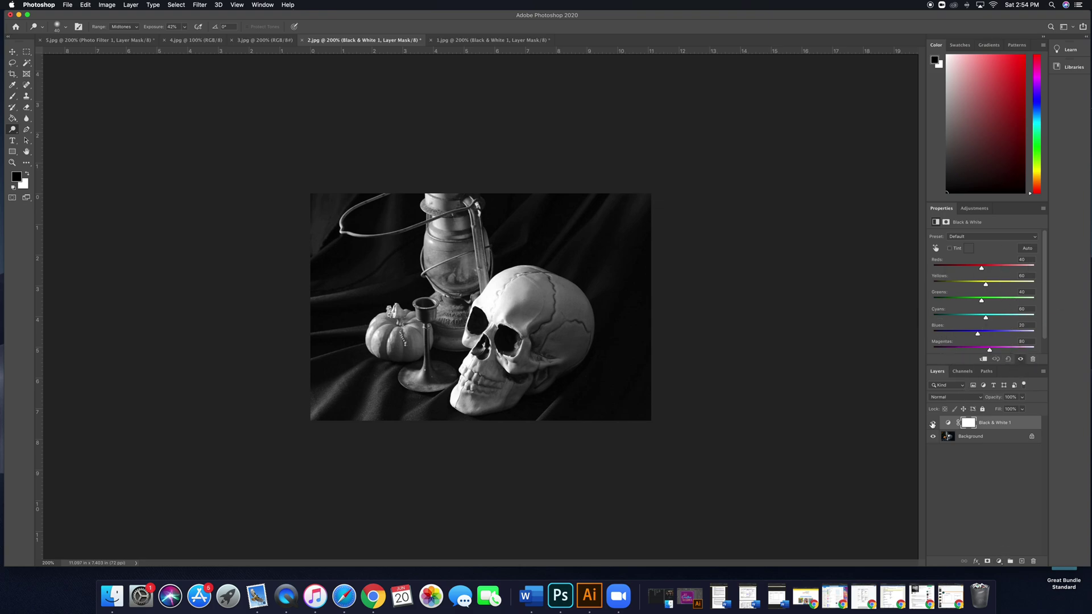
Add a Photo Filter adjustment layer to the skull photo with Warming Filter (85) at 40% density.
left_click(999, 562)
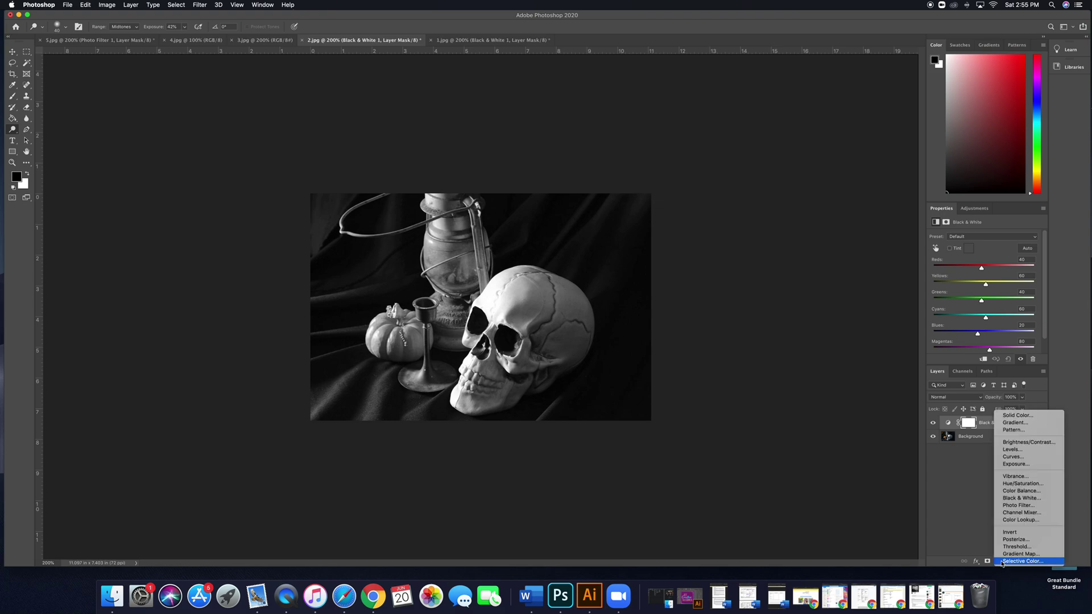
left_click(1023, 505)
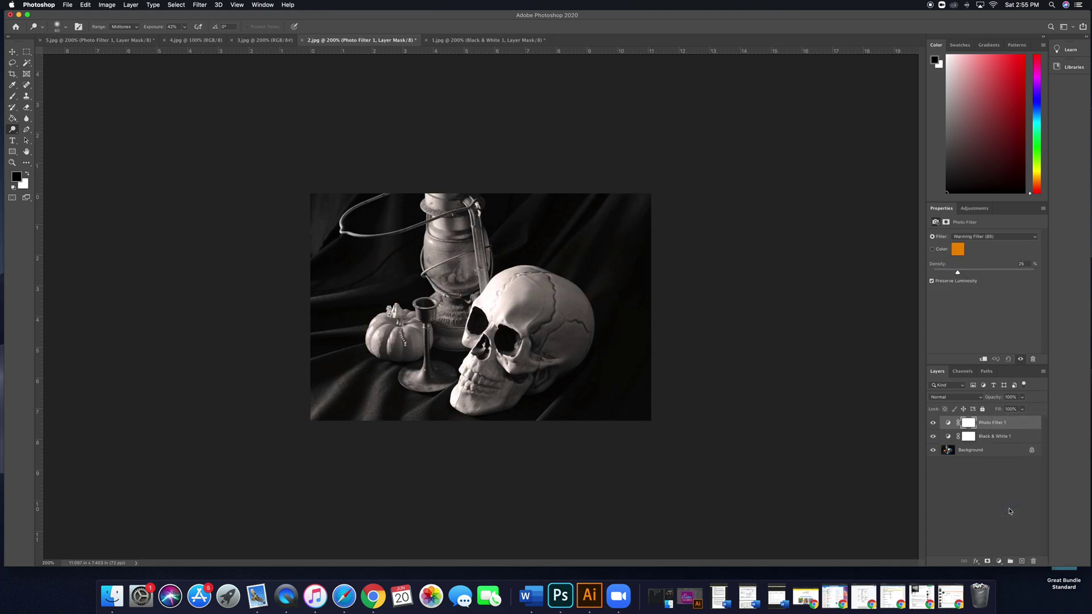
left_click_drag(960, 275, 974, 275)
Prepare to save the skull photo under the name "pictorialism example 1" in JPEG format.
left_click(68, 5)
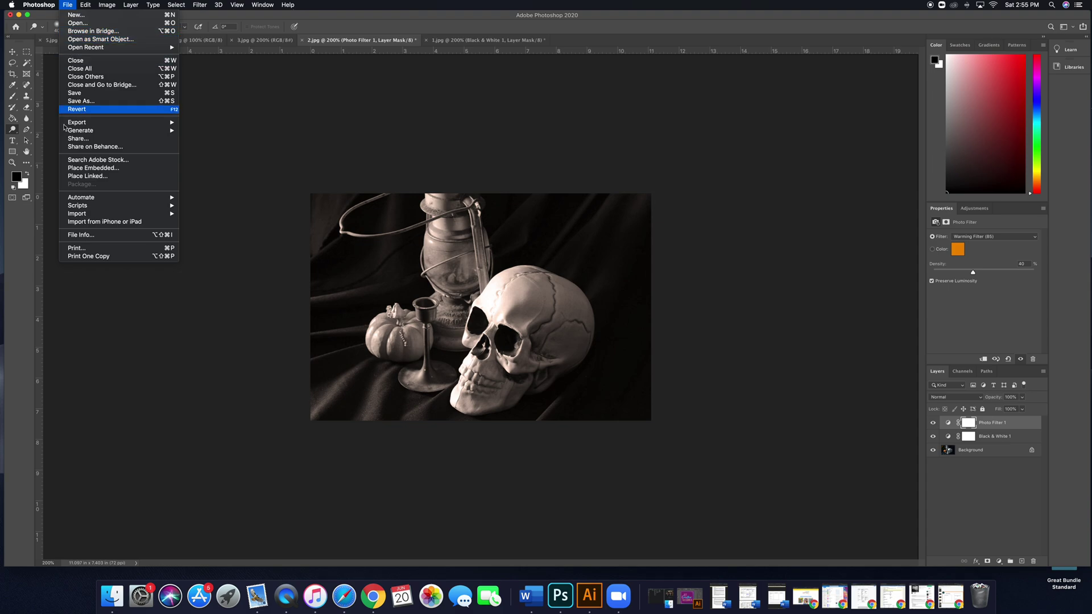
left_click(77, 101)
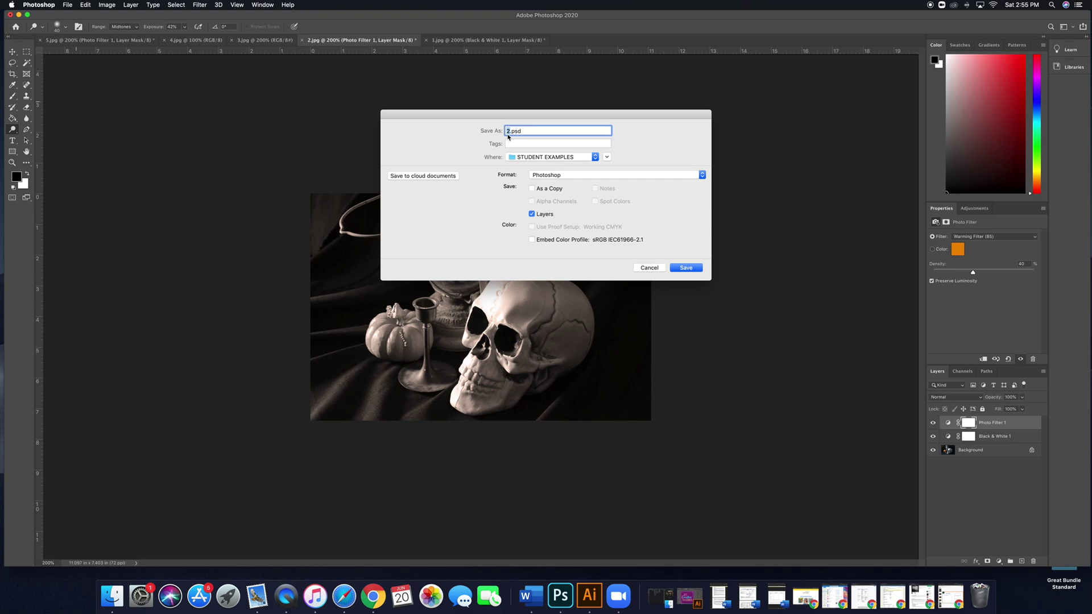
type("pictorialism example 1")
left_click(643, 176)
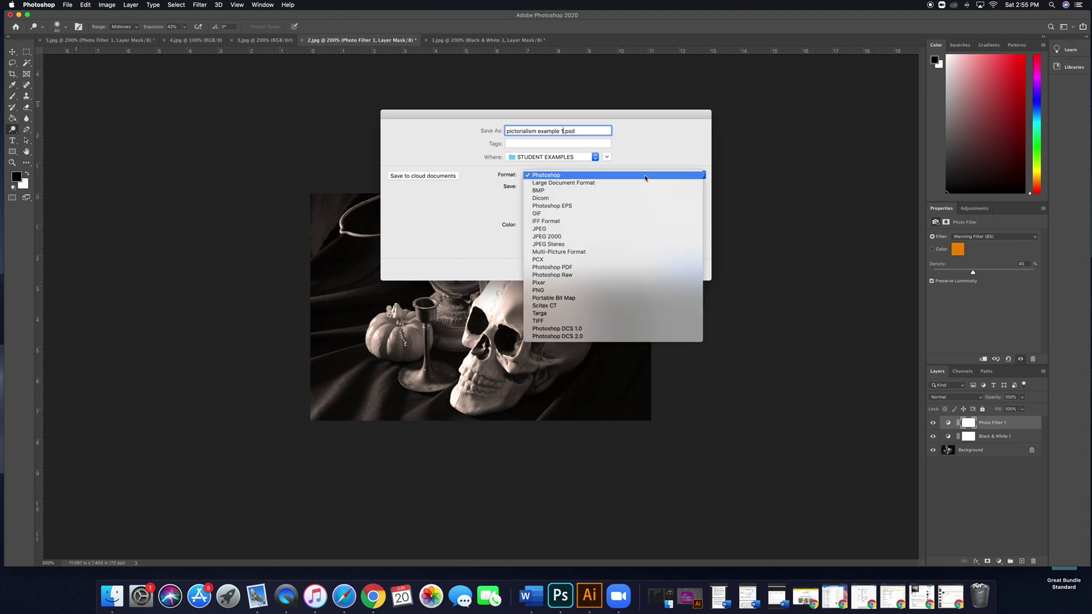
left_click(540, 229)
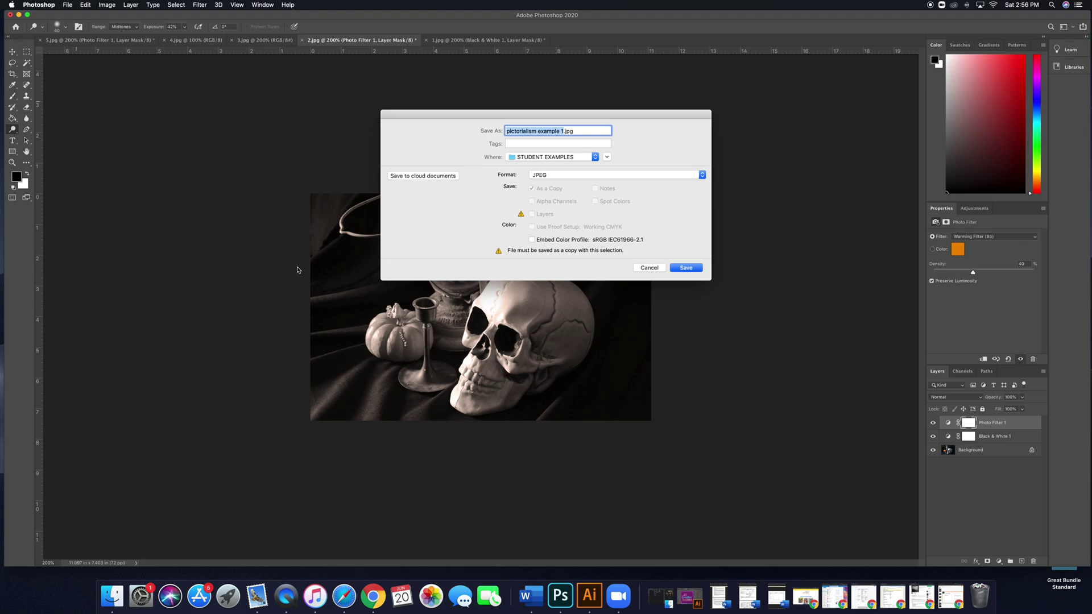
Save the JPEG copy to the Desktop with the image quality slightly below maximum.
left_click_drag(471, 117, 637, 87)
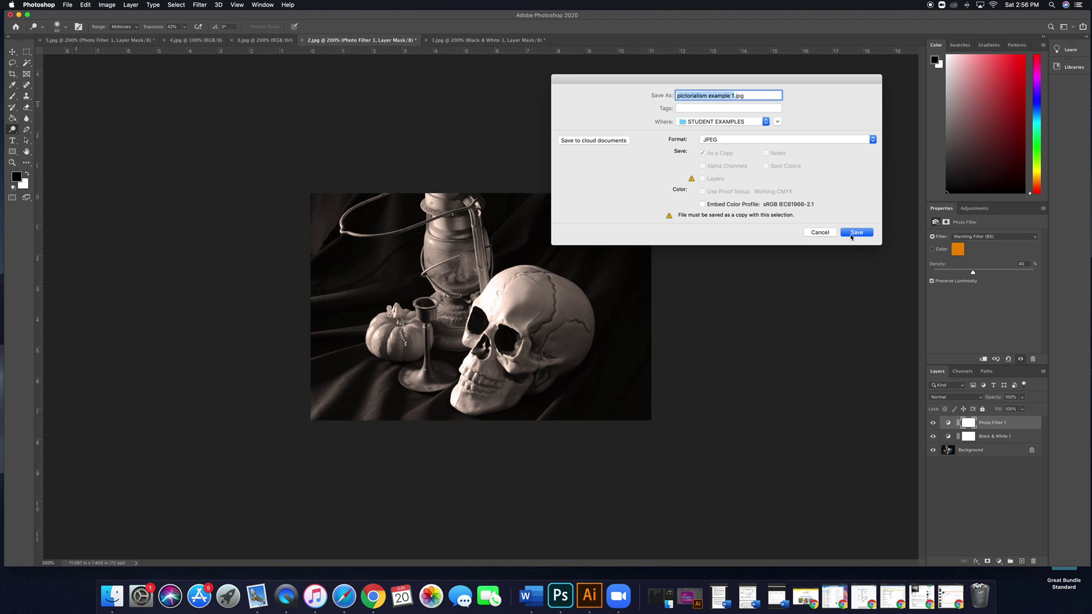
left_click(765, 122)
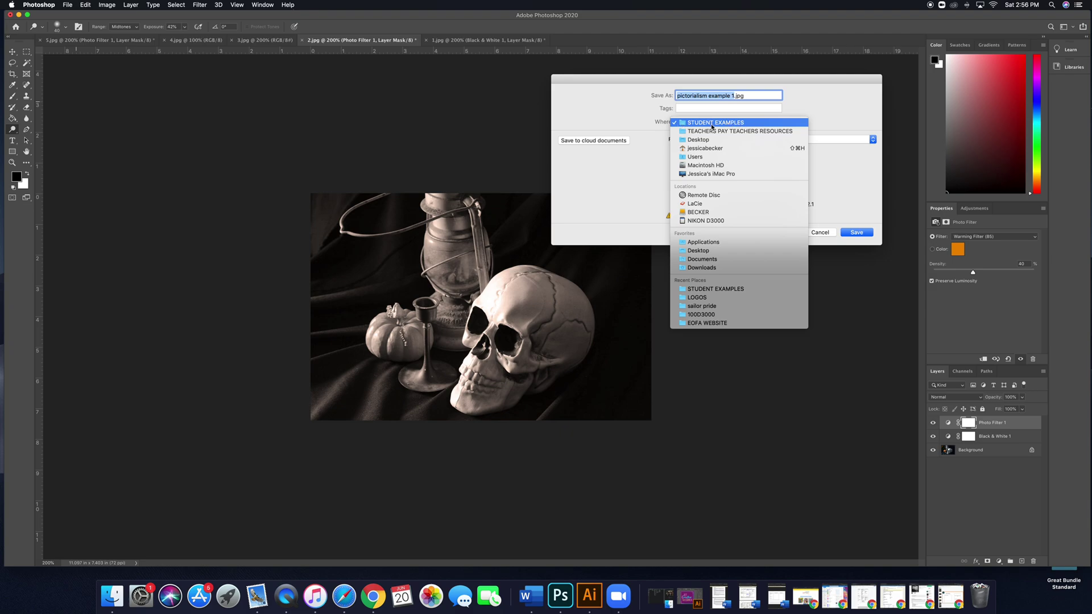
left_click(693, 251)
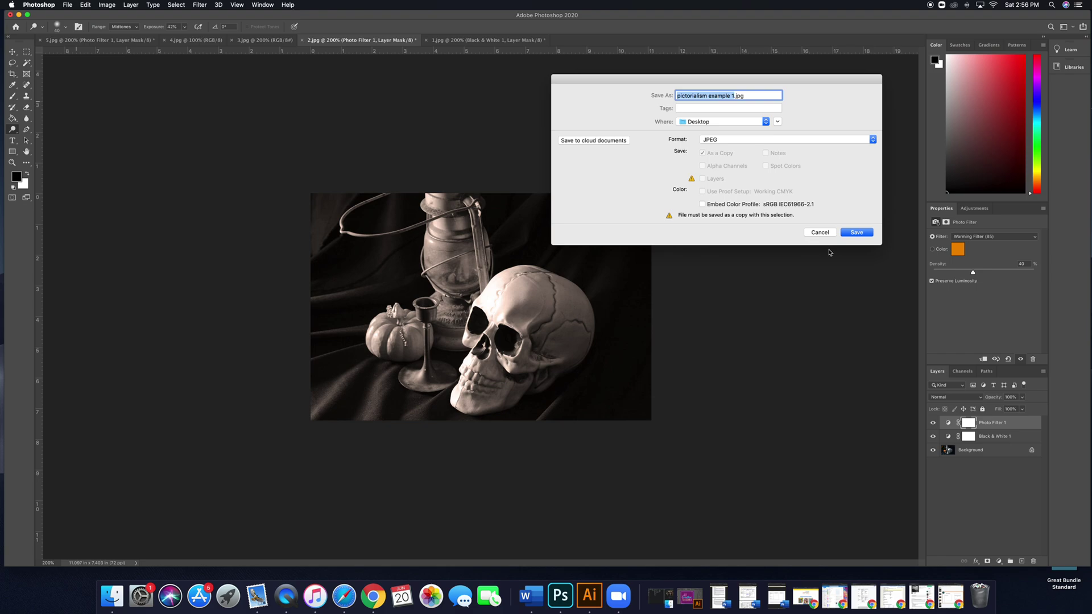
left_click(857, 233)
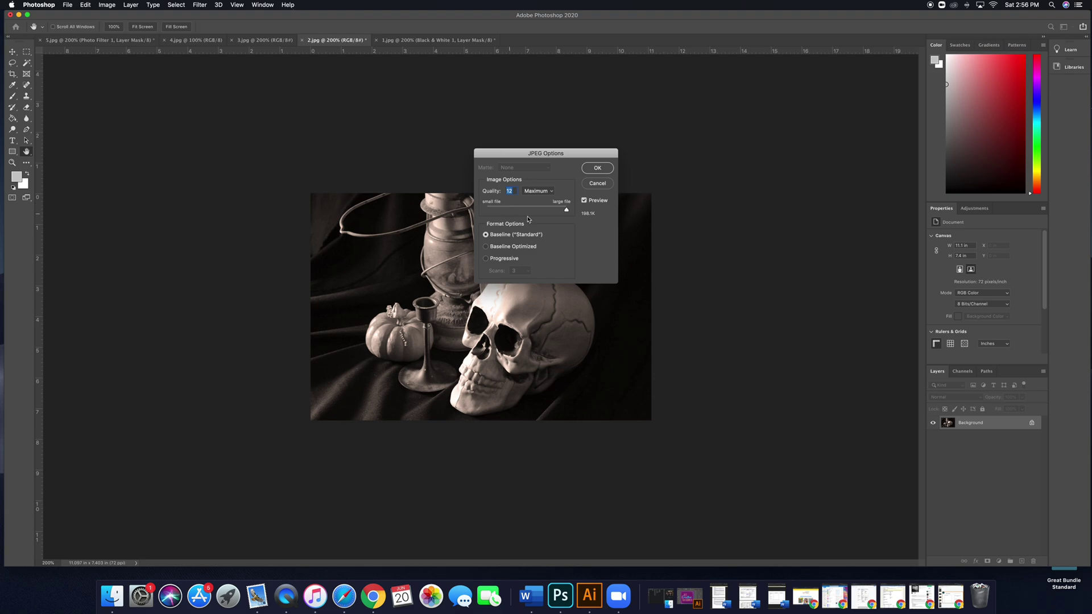
left_click_drag(566, 209, 554, 211)
left_click(595, 168)
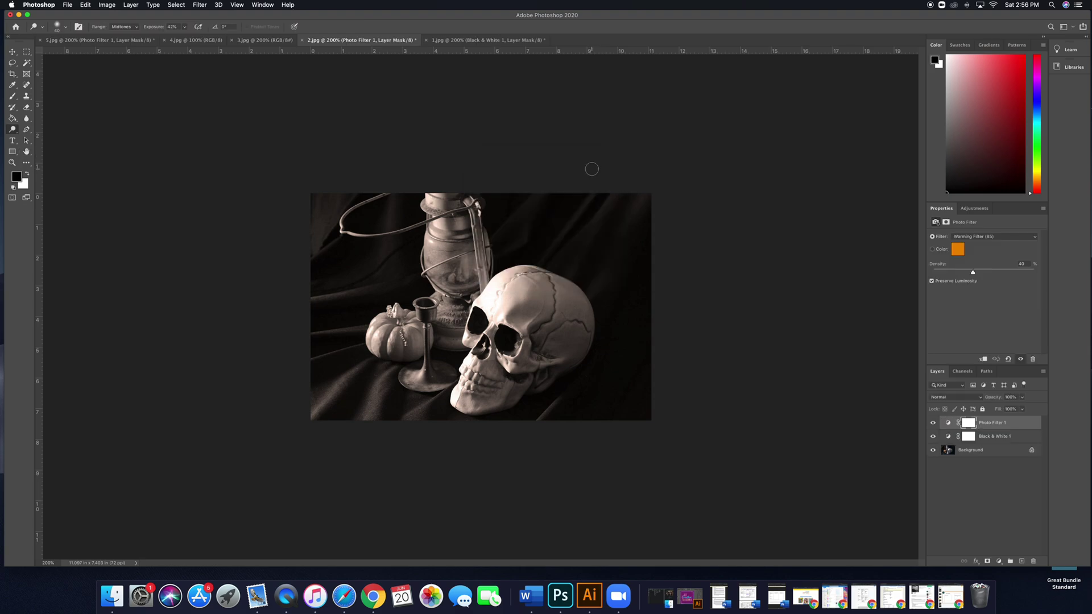